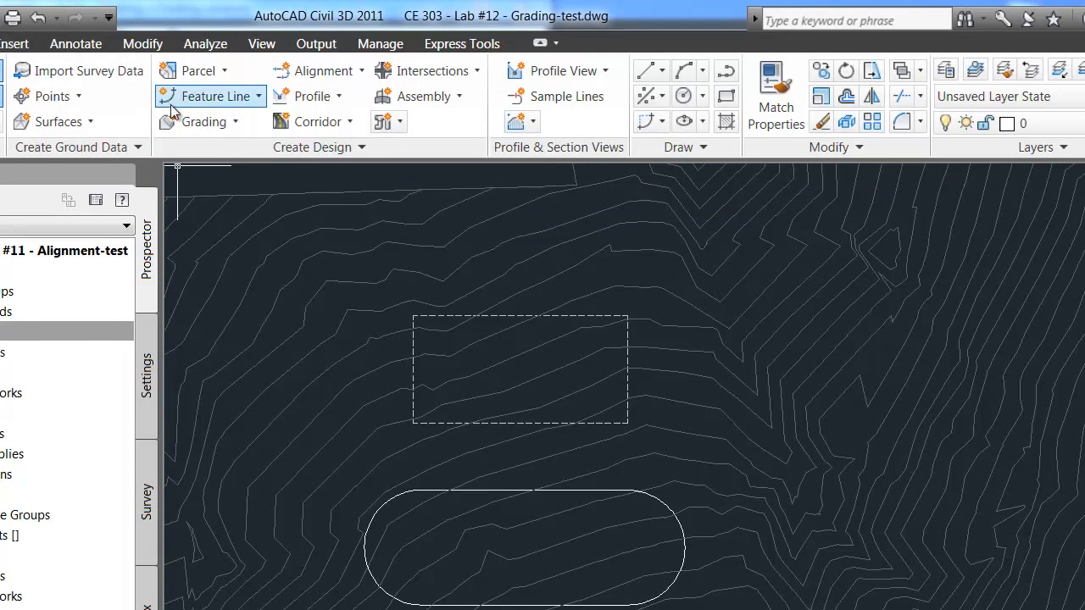
Open the Grading Creation Tools and examine the available grading groups in Site 1 and the settings for creating a group
click(234, 122)
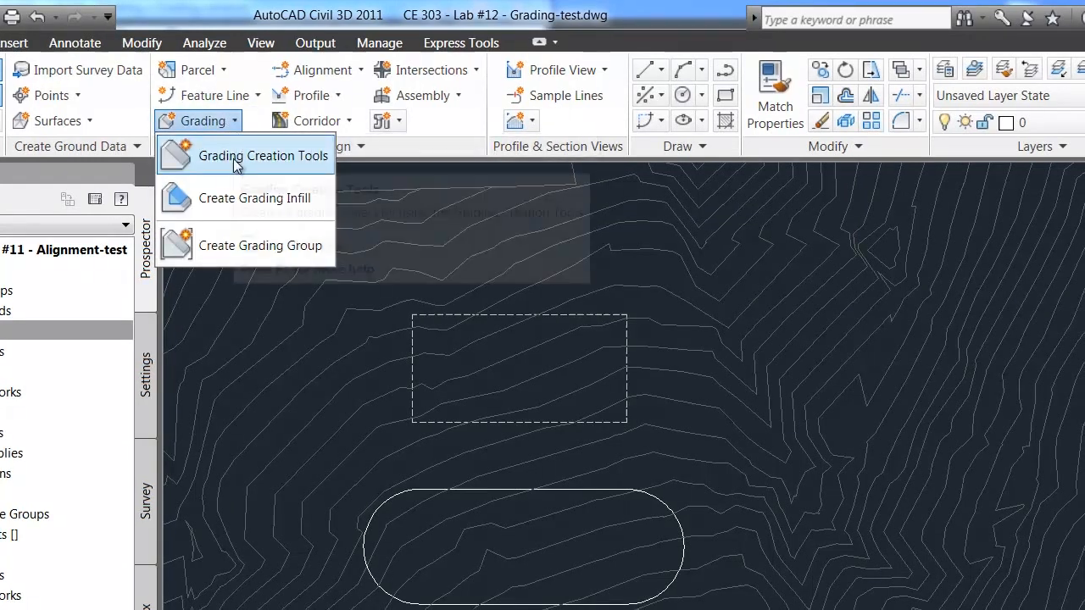
click(237, 158)
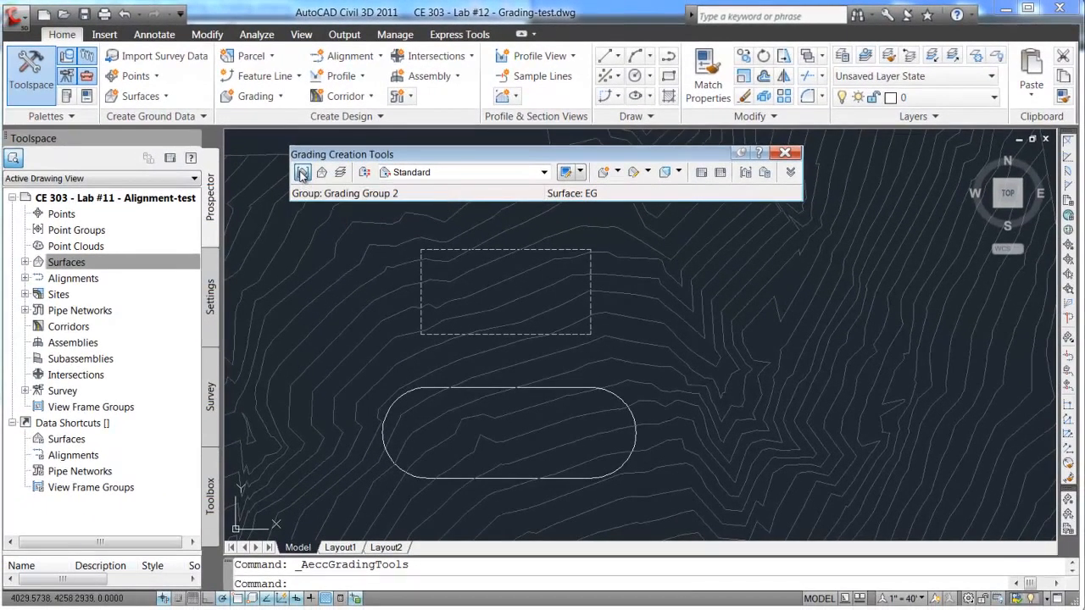
click(233, 217)
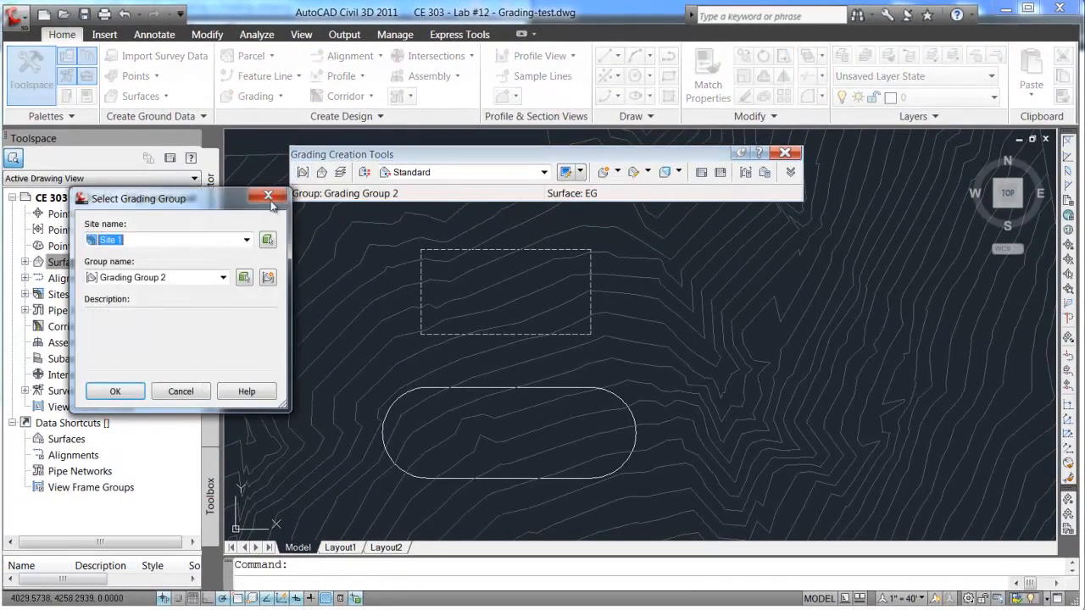
drag(215, 202, 203, 188)
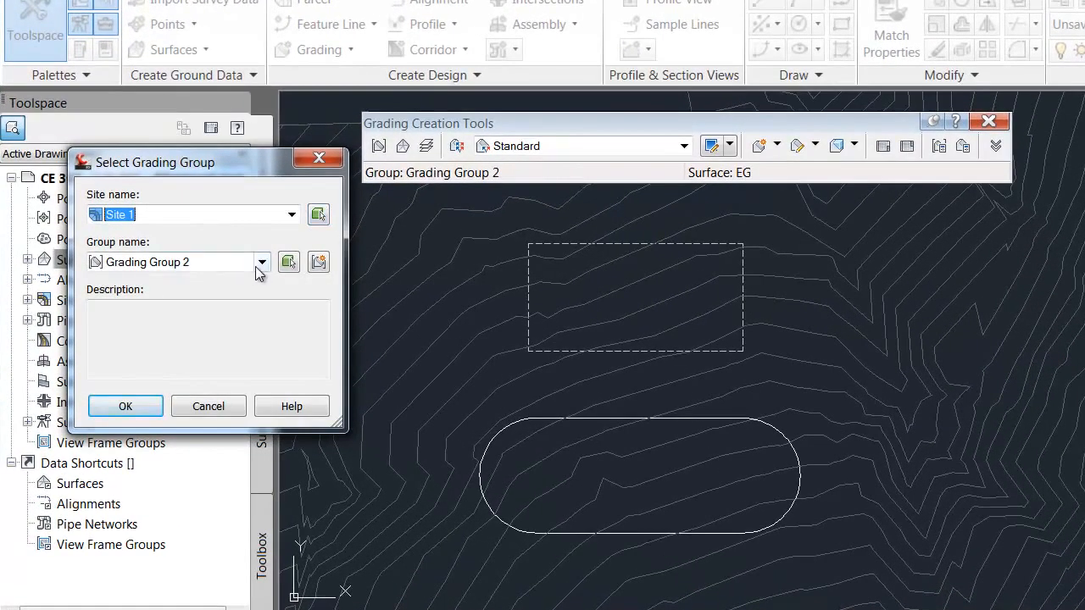
click(258, 265)
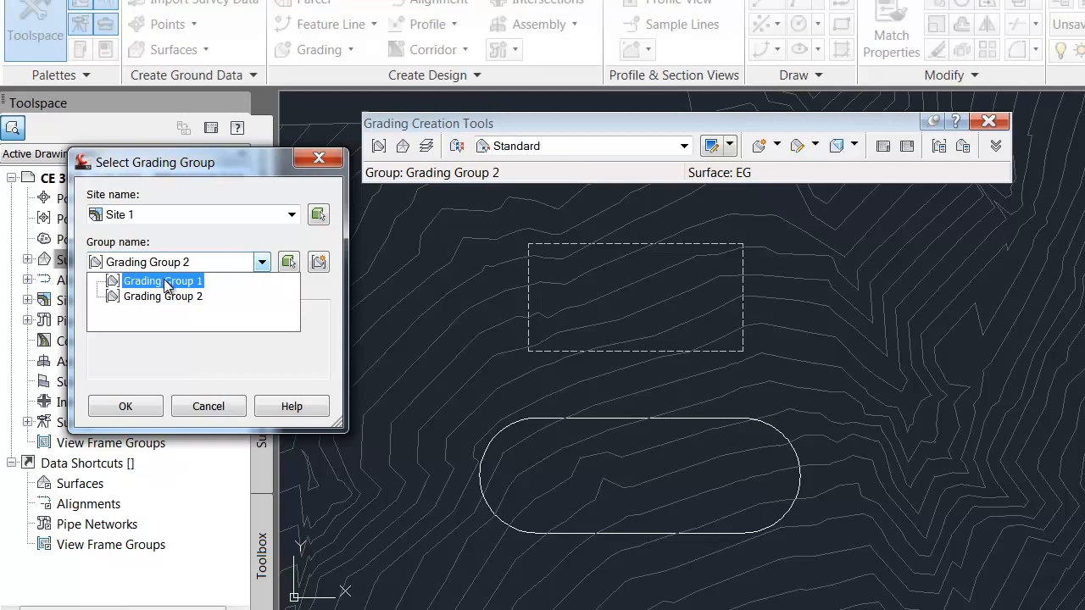
click(165, 295)
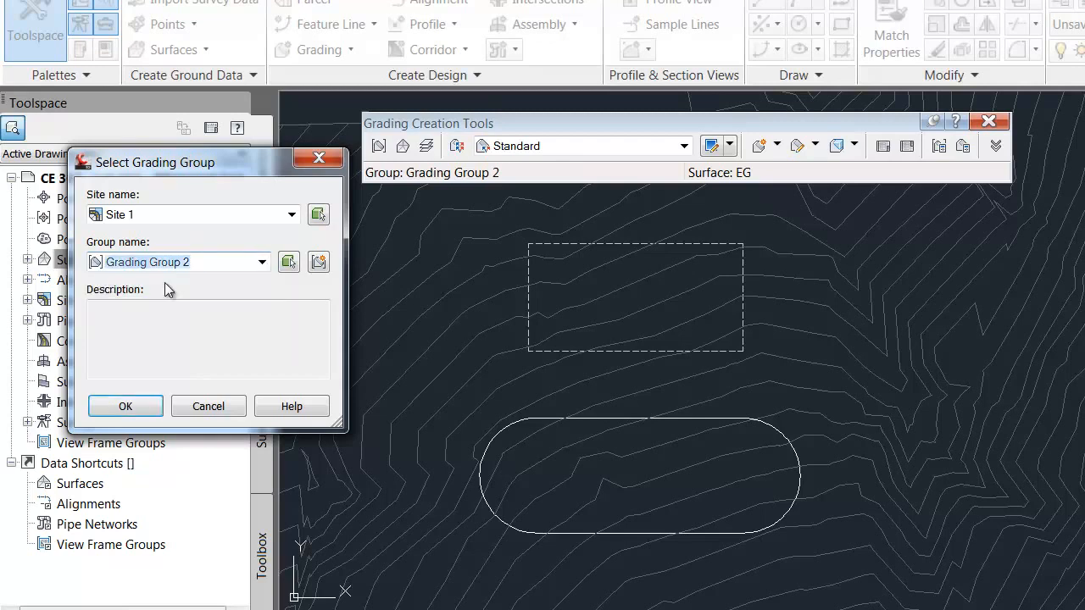
click(318, 262)
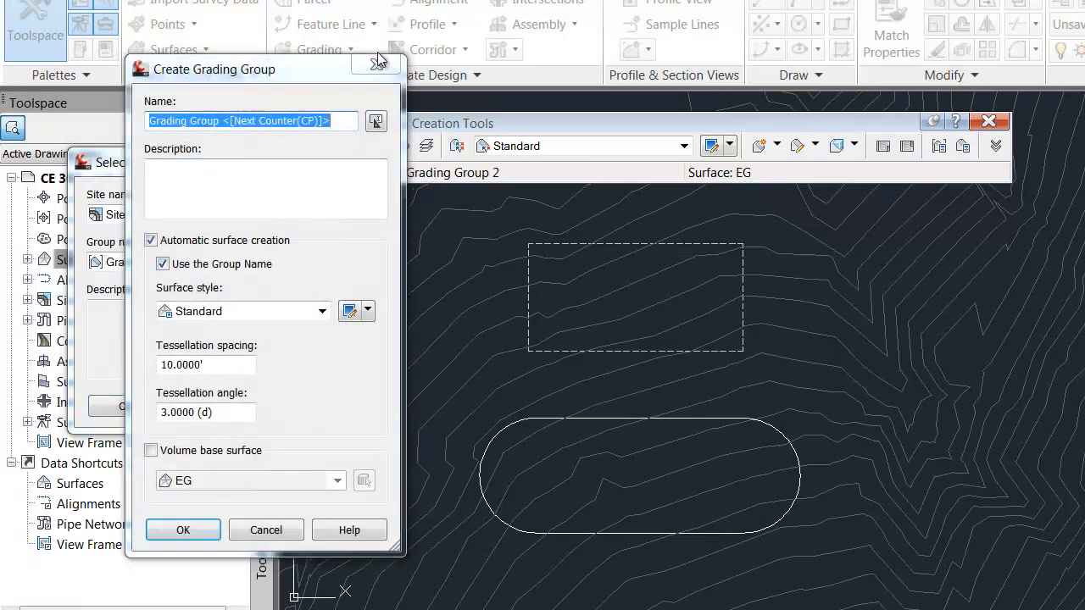
click(264, 529)
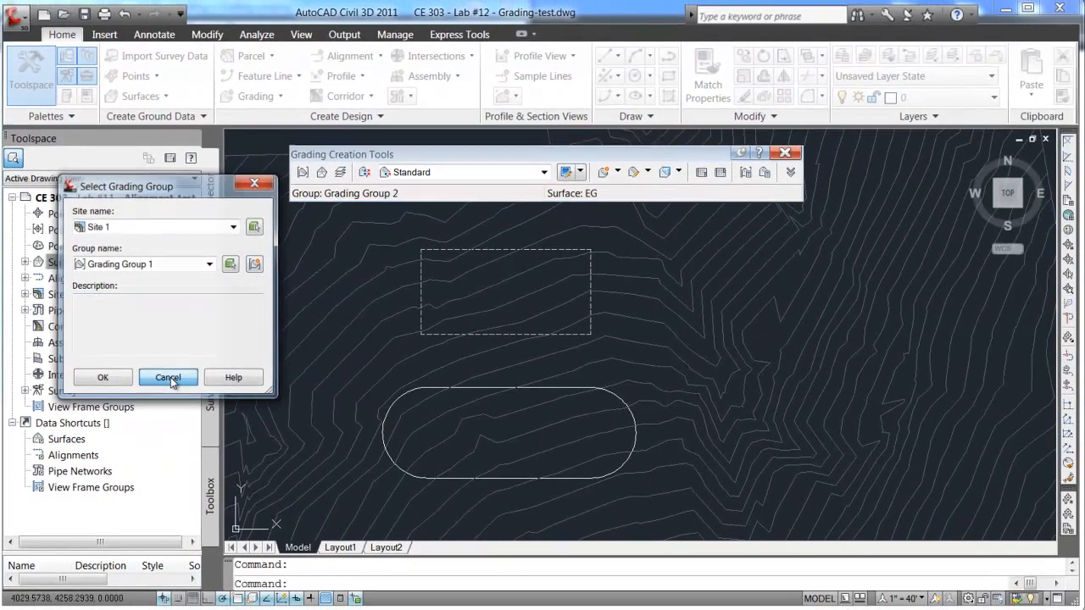
click(182, 388)
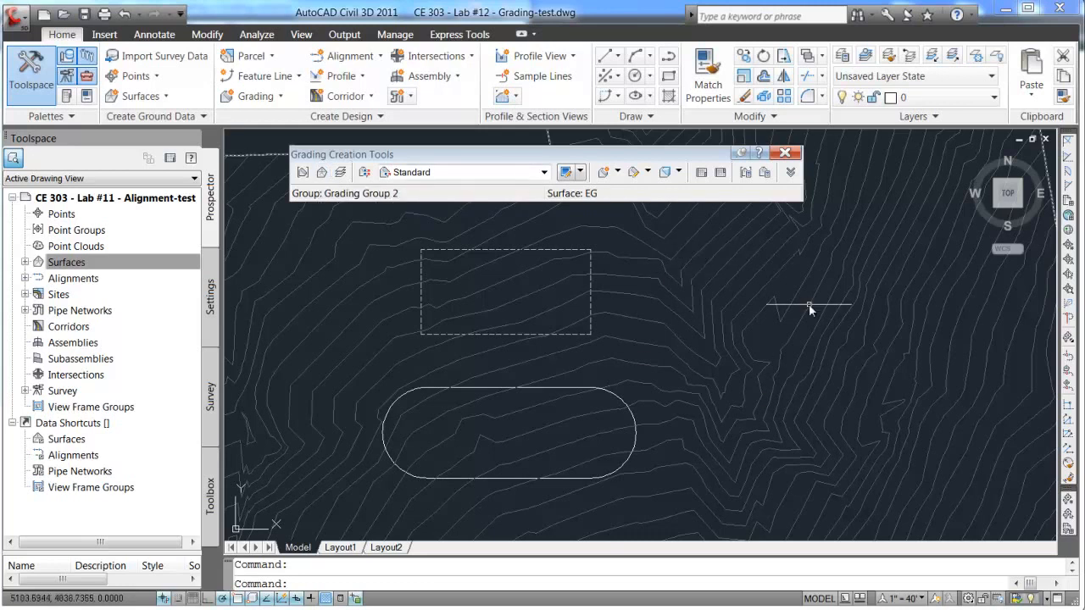
Choose EG as the target surface for the grading
click(321, 172)
click(569, 217)
click(569, 219)
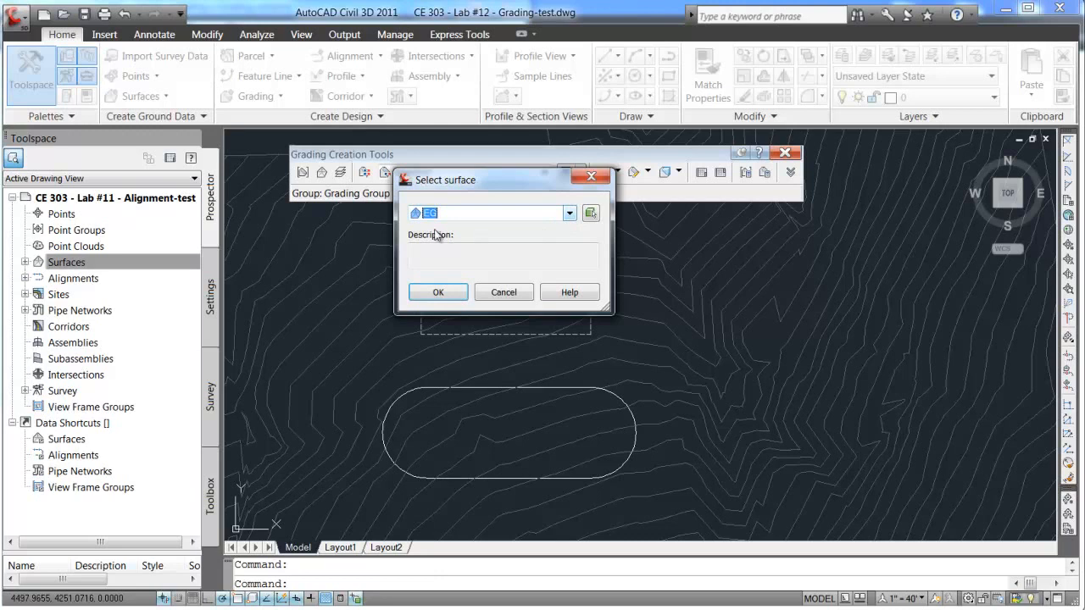
click(455, 292)
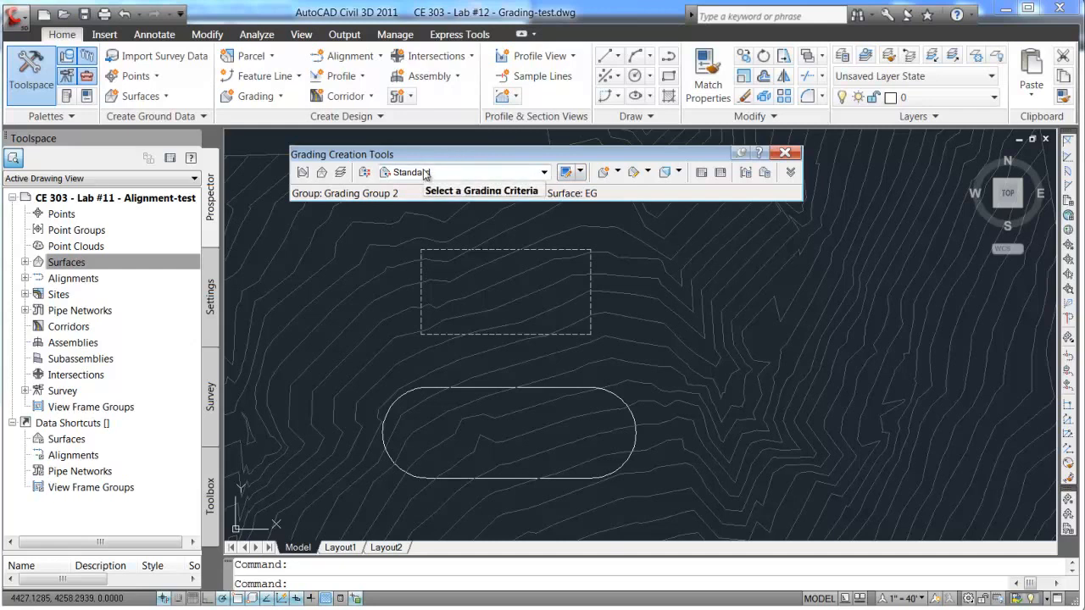
Open the Standard grading criteria for editing, review its information, and set the grading method target to Surface
click(581, 175)
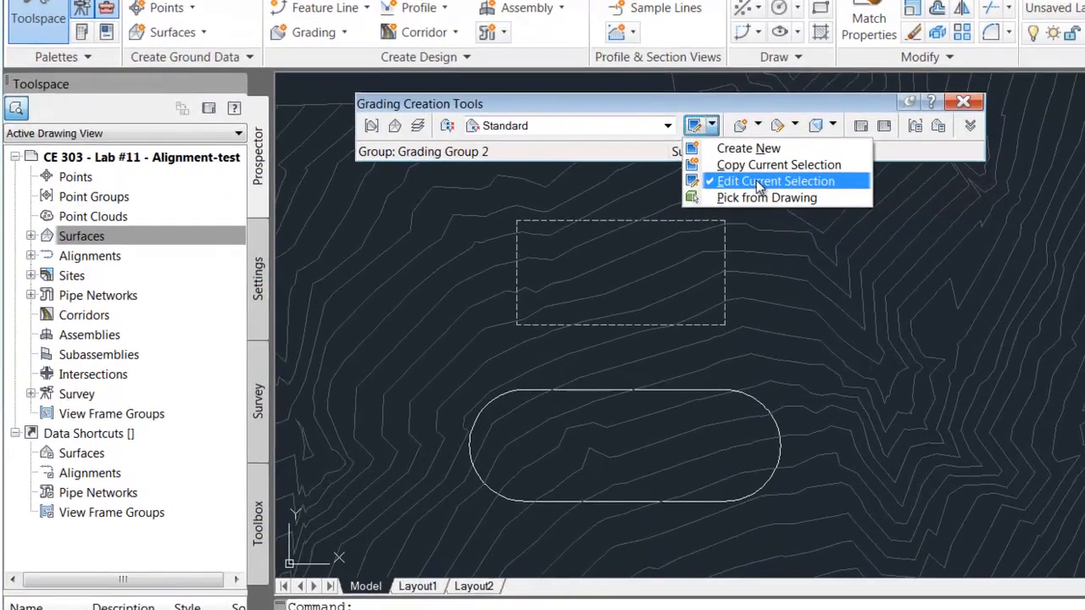
click(758, 181)
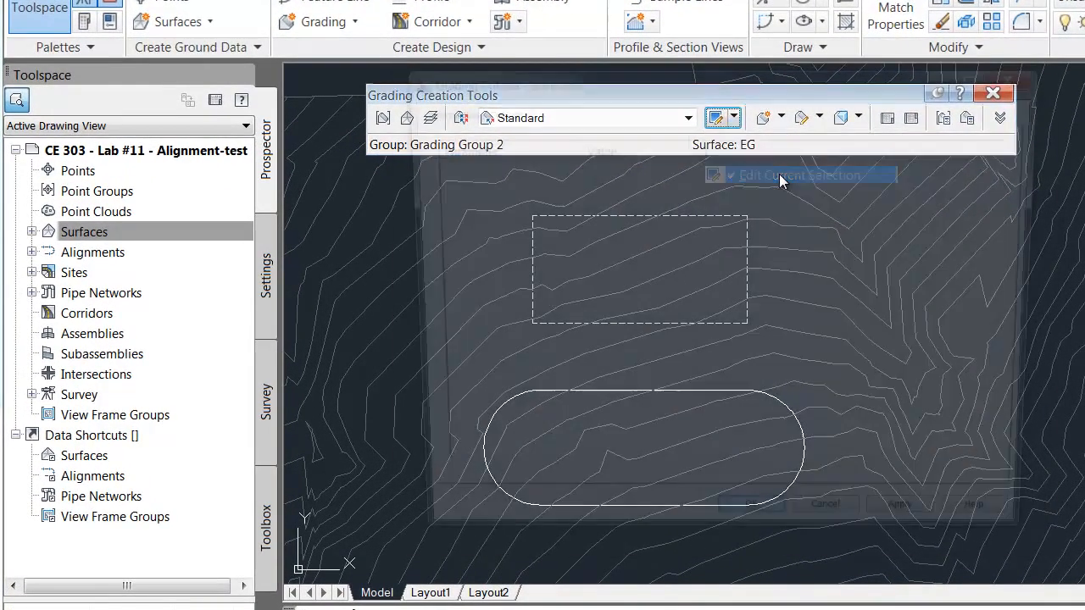
drag(810, 83, 534, 75)
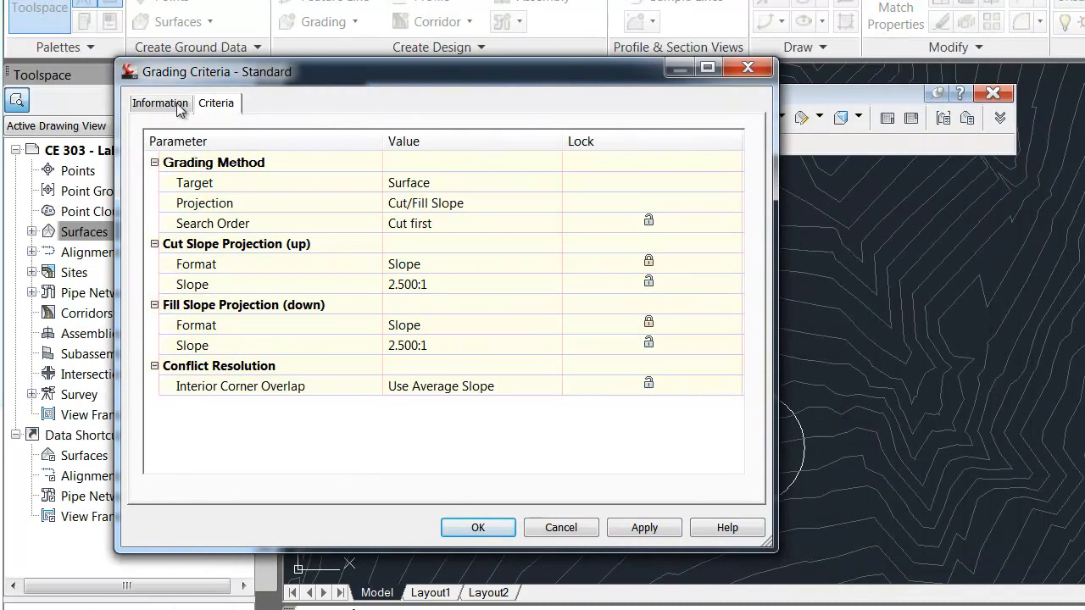
click(152, 105)
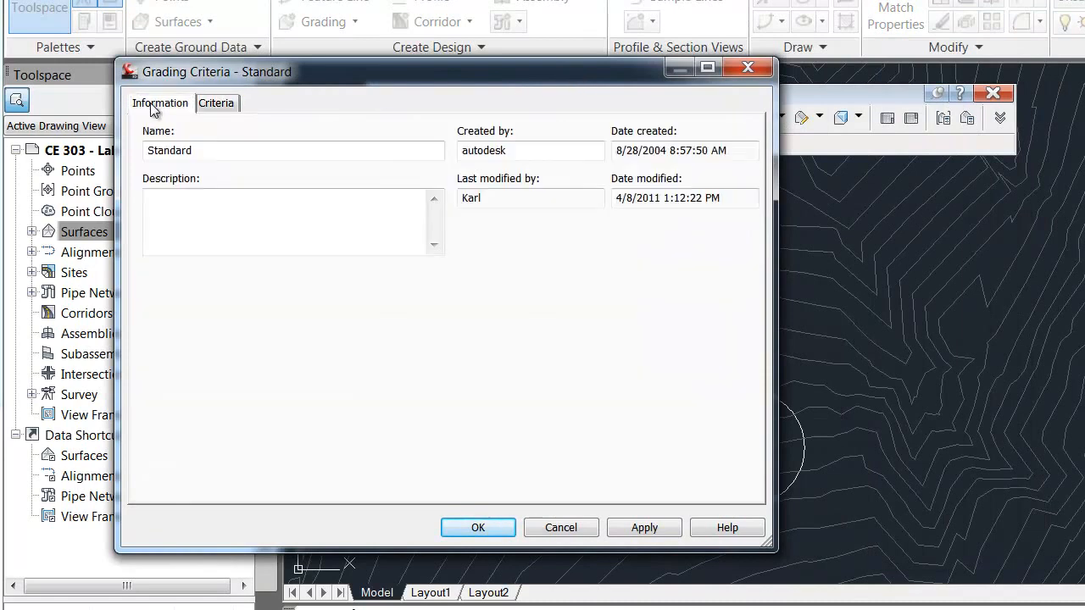
click(229, 111)
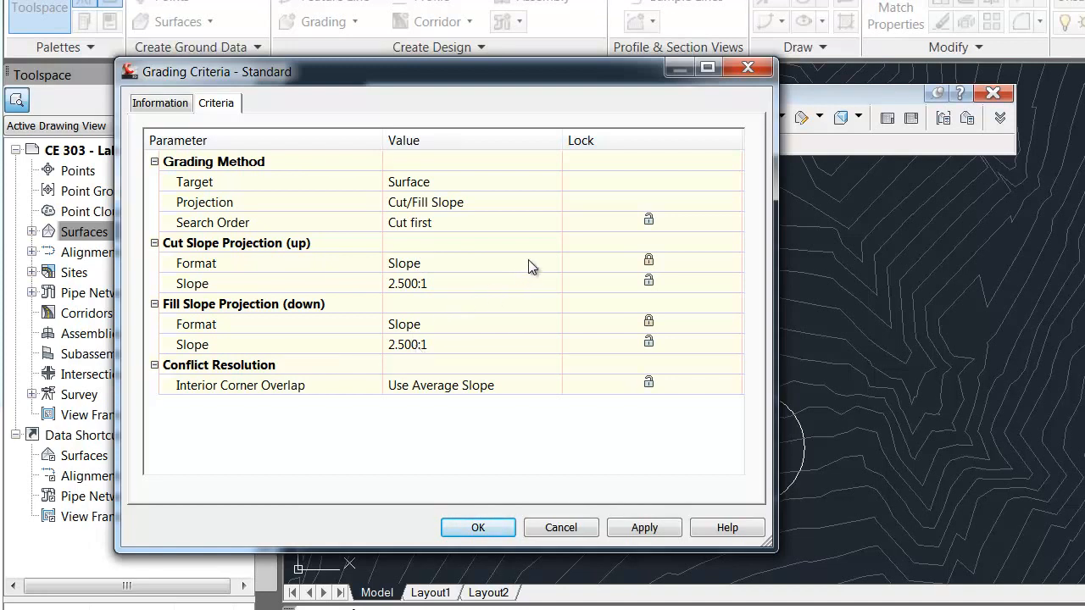
click(510, 183)
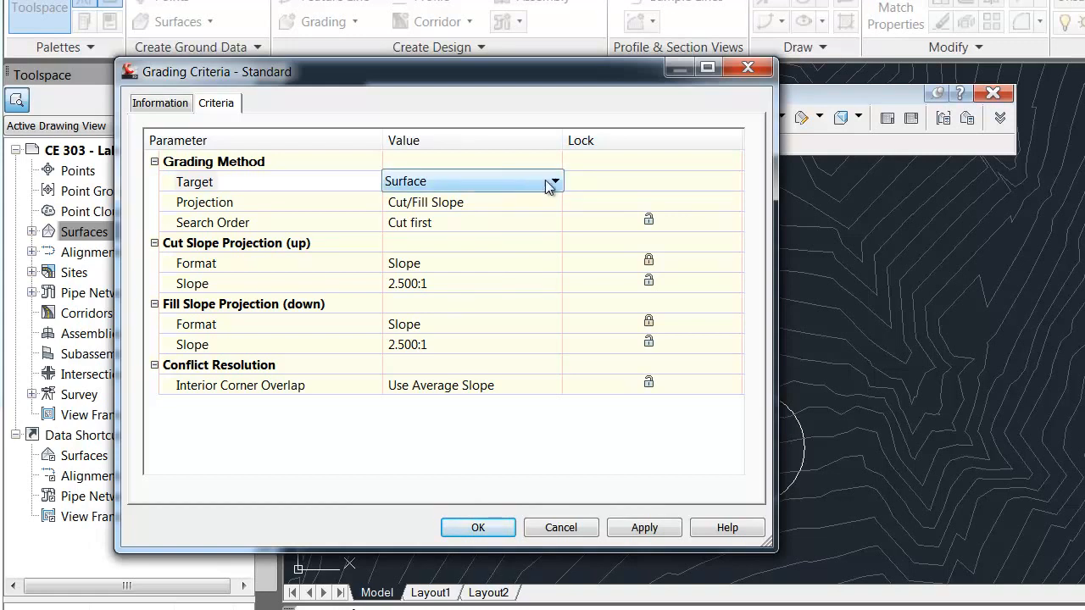
click(555, 181)
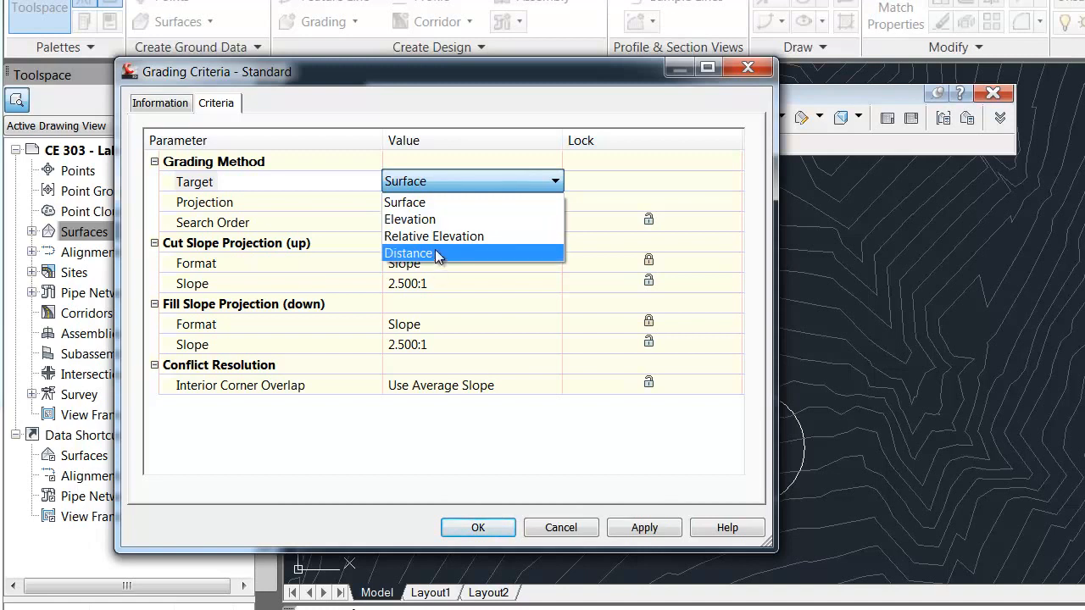
click(442, 203)
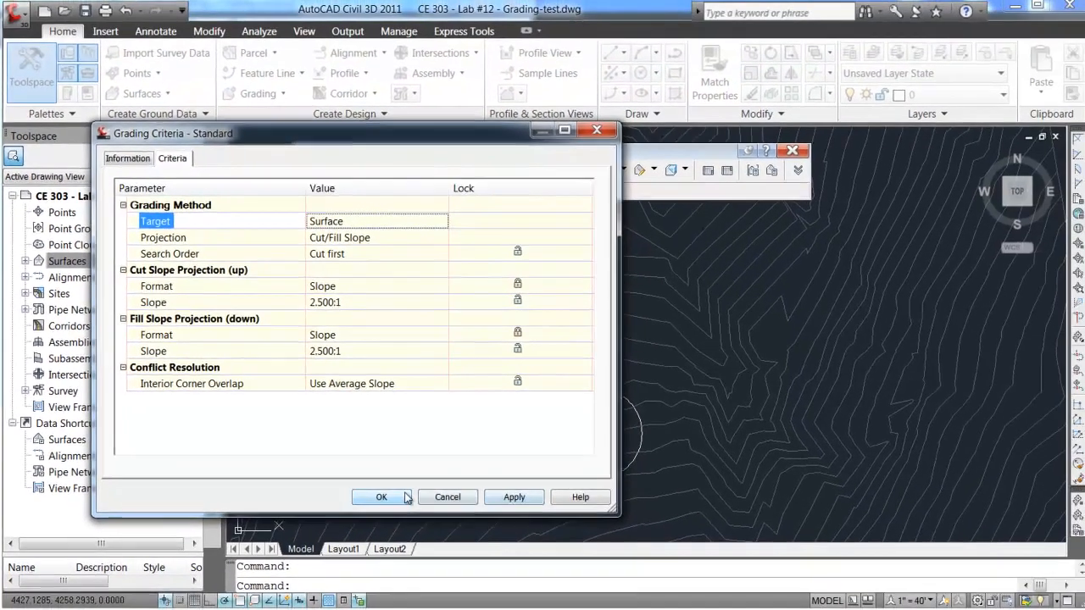
click(475, 520)
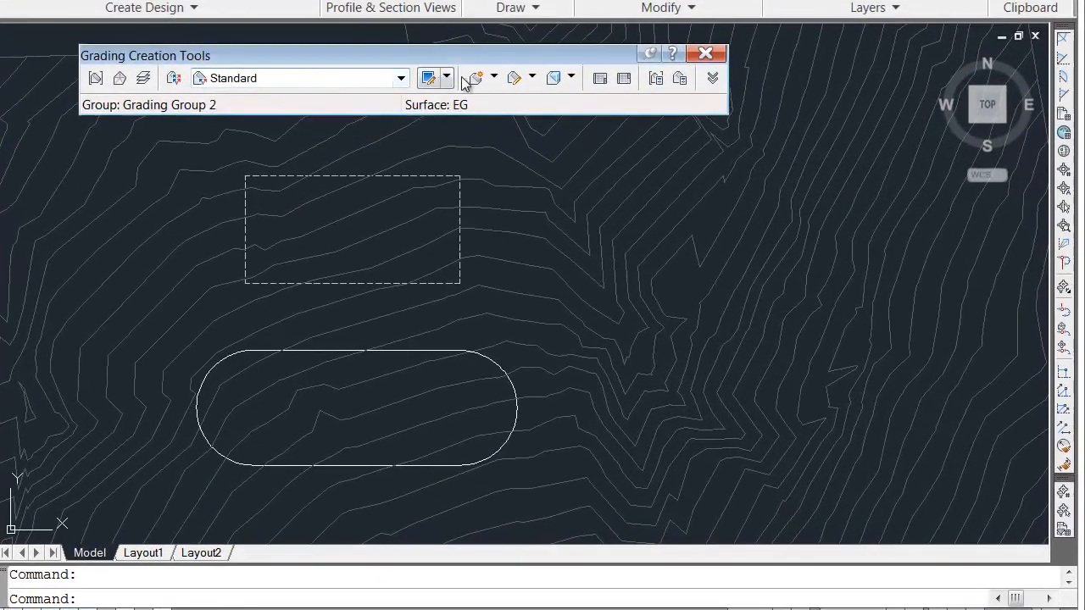
click(495, 78)
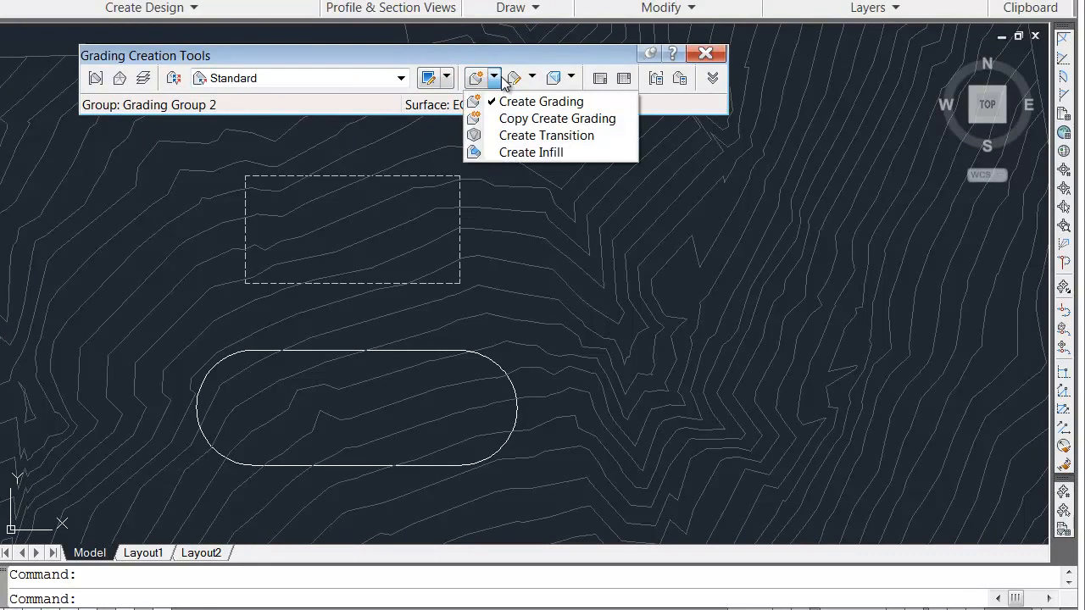
click(497, 64)
click(532, 78)
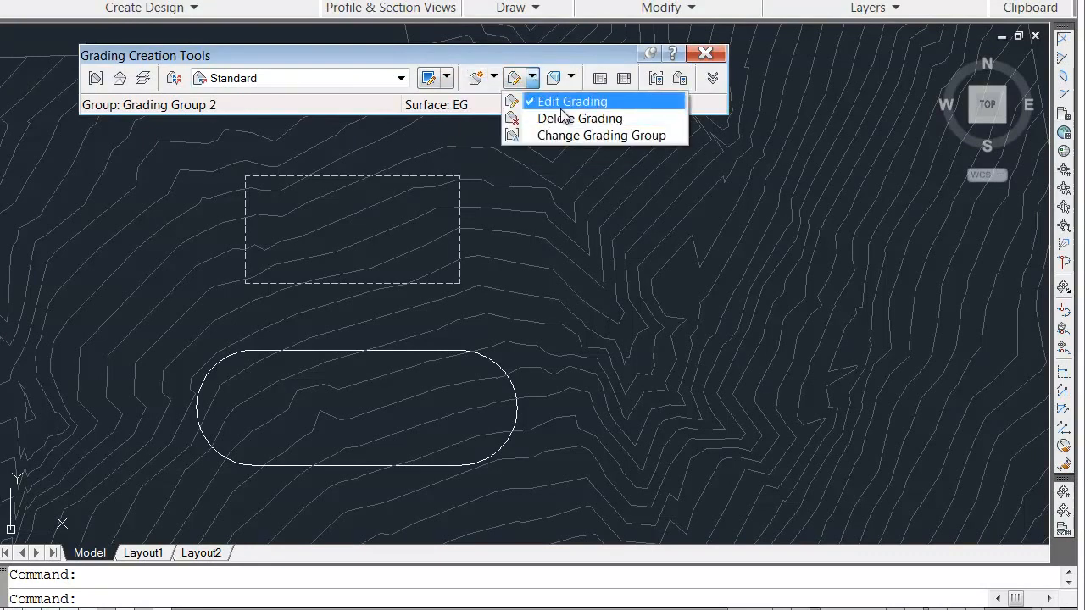
click(532, 54)
click(571, 78)
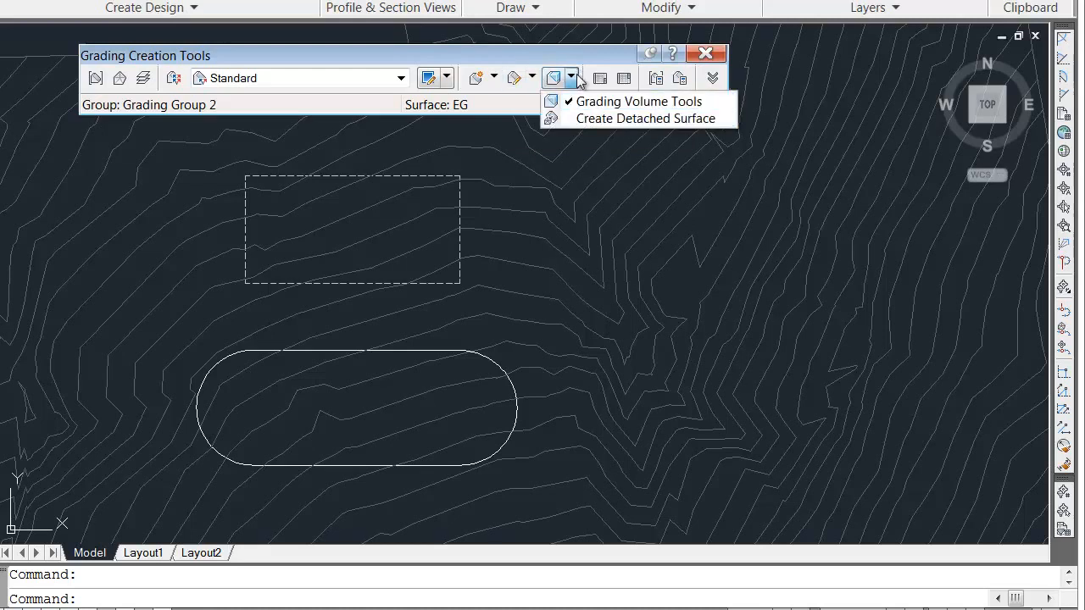
click(571, 78)
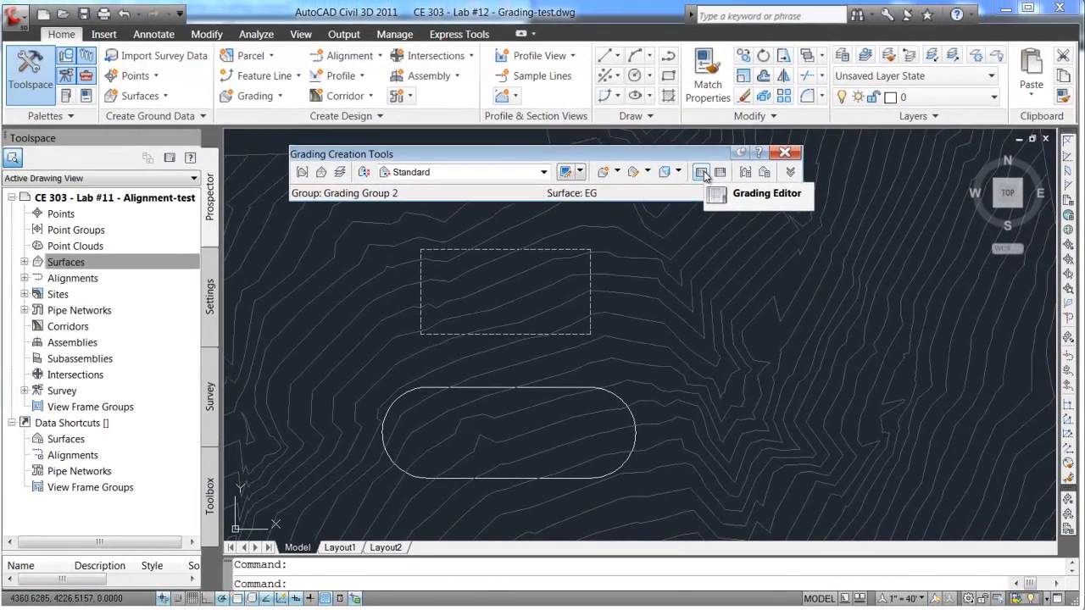
click(601, 79)
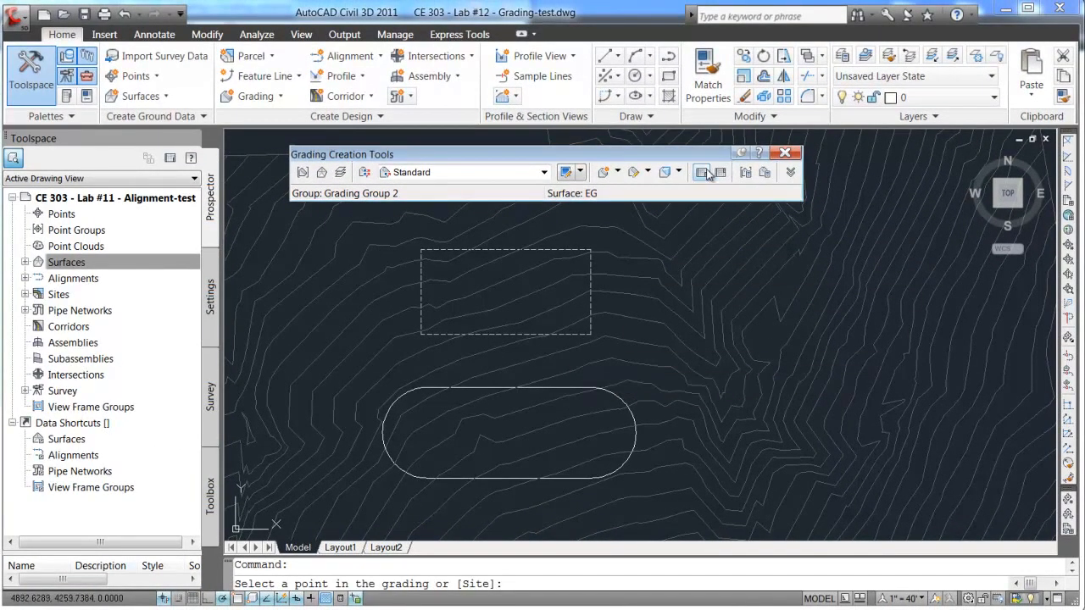
key(Escape)
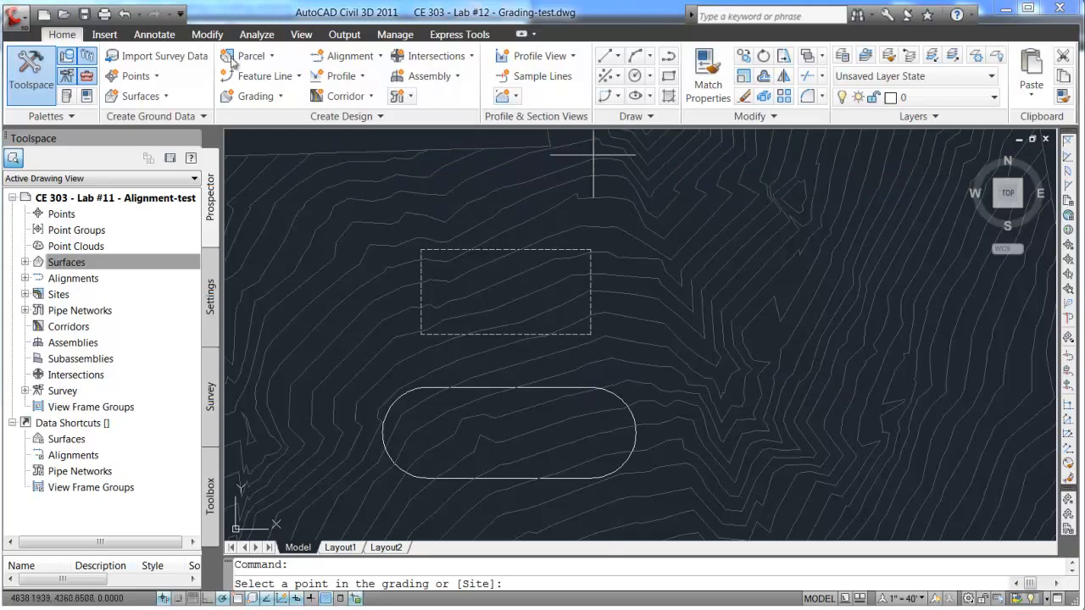
Reopen the Grading Creation Tools
click(284, 100)
click(304, 130)
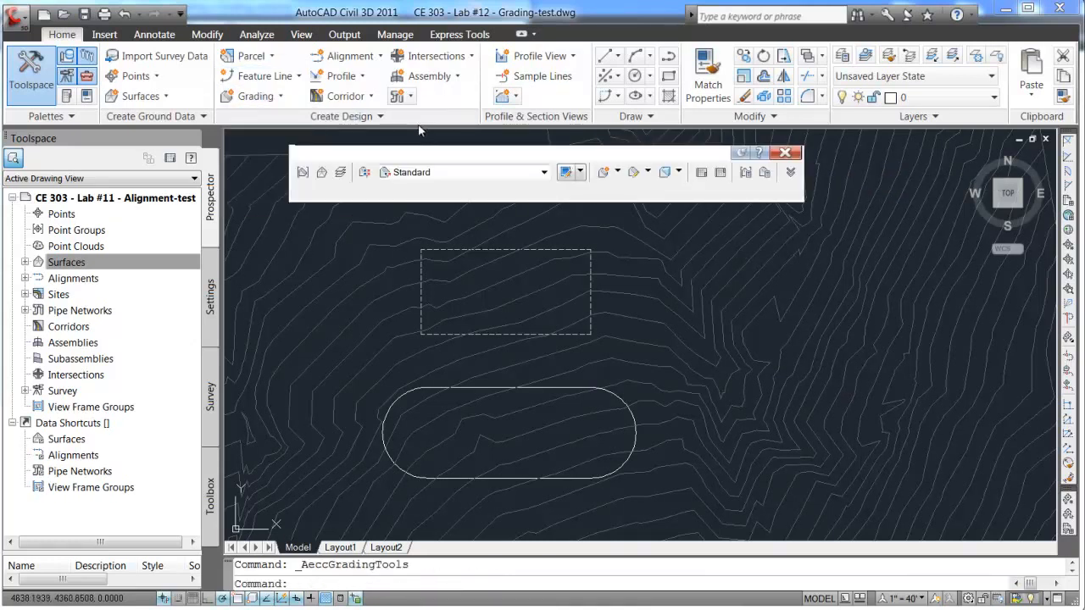
click(797, 151)
click(255, 96)
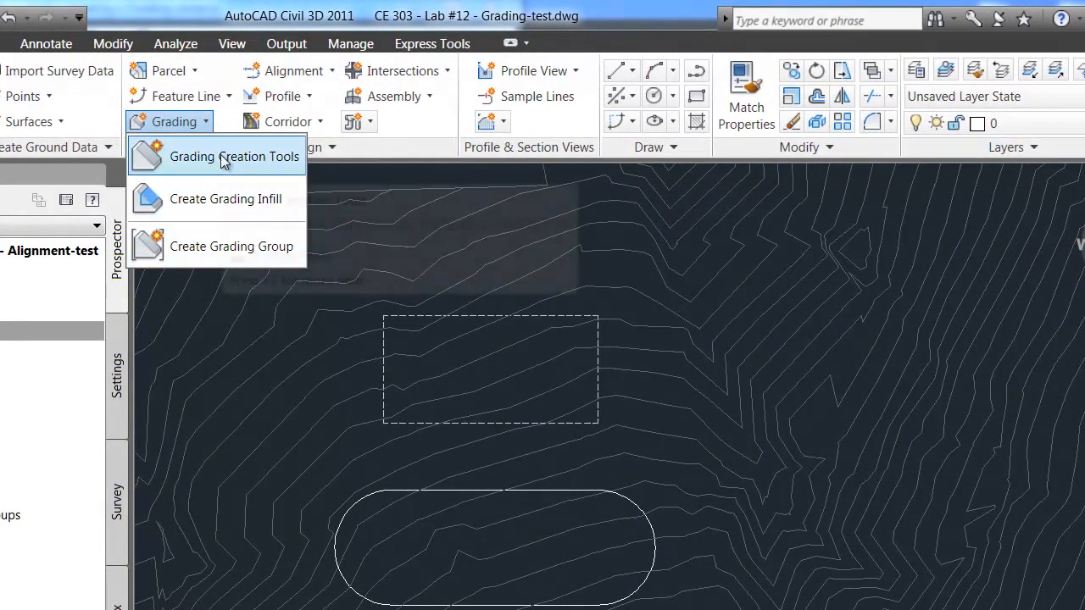
click(224, 157)
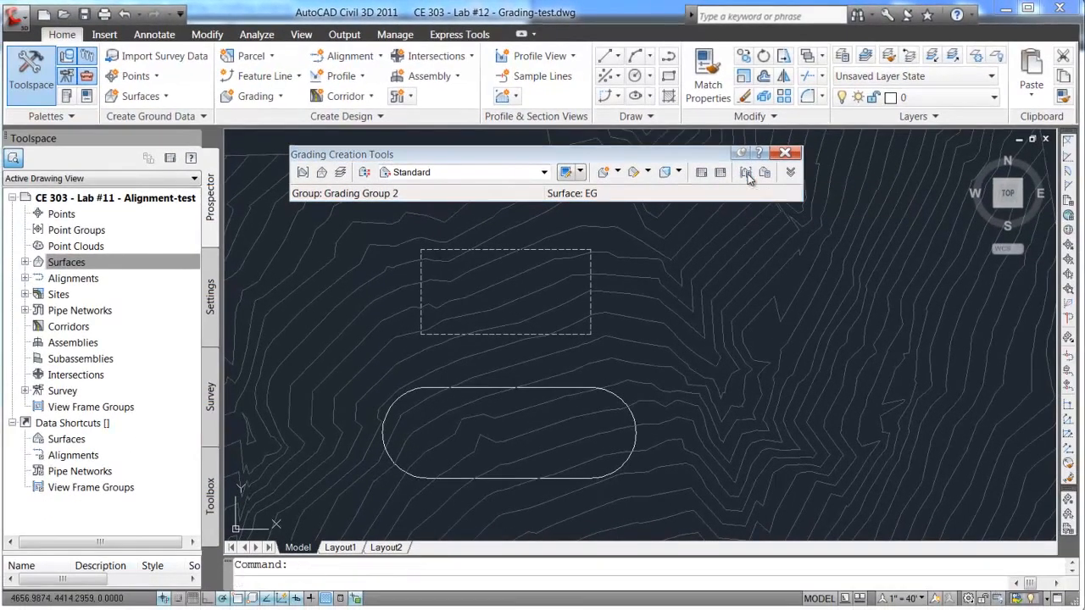
Turn on automatic surface creation in Grading Group 2's properties, using a TIN surface named Grading Group 2 with the Standard style
click(745, 173)
drag(365, 89, 398, 114)
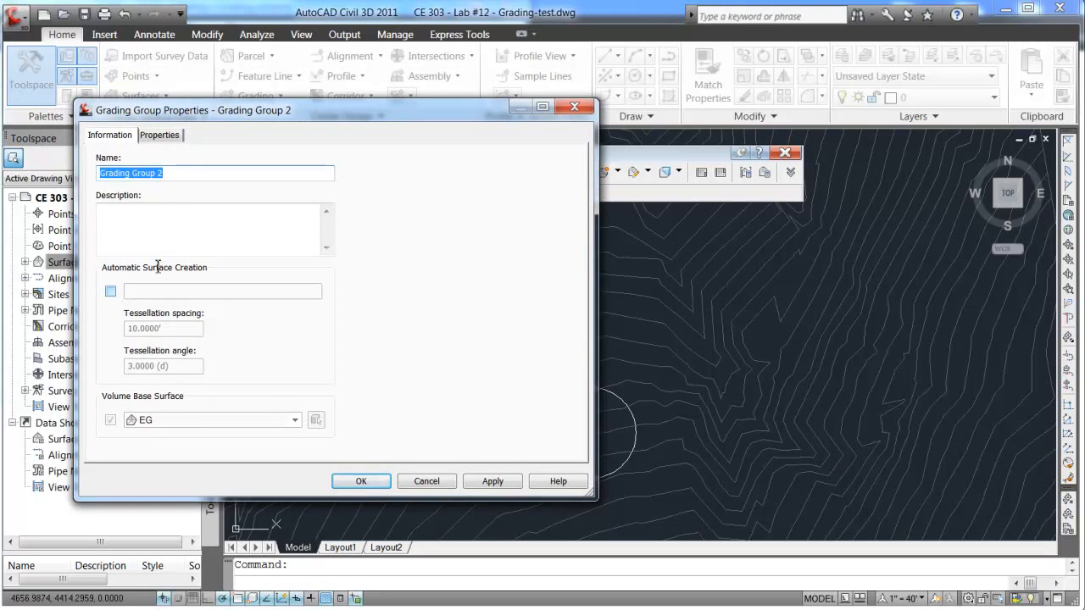
click(110, 291)
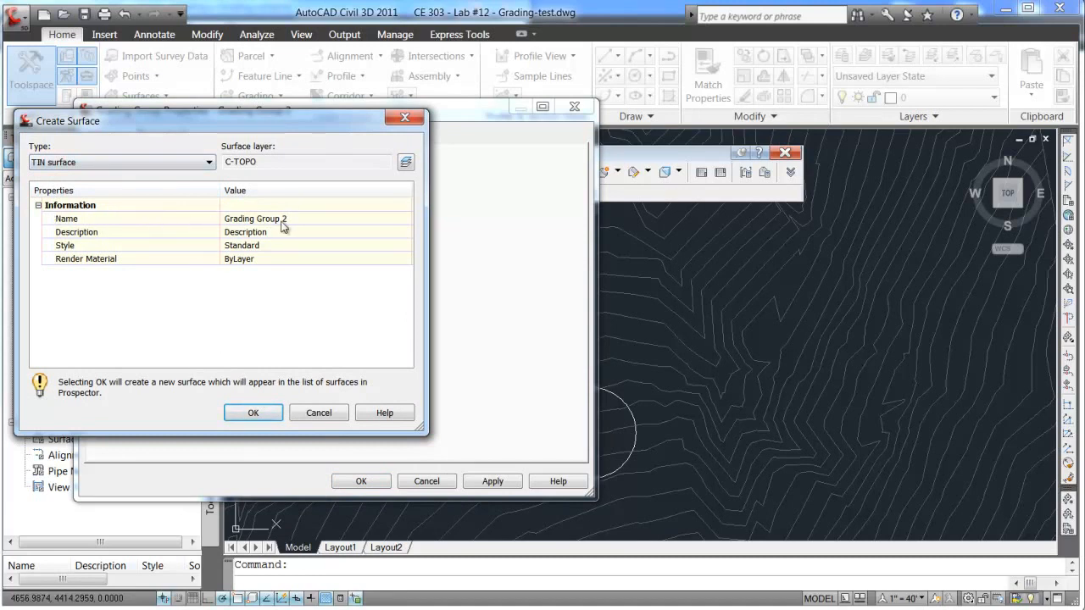
click(252, 412)
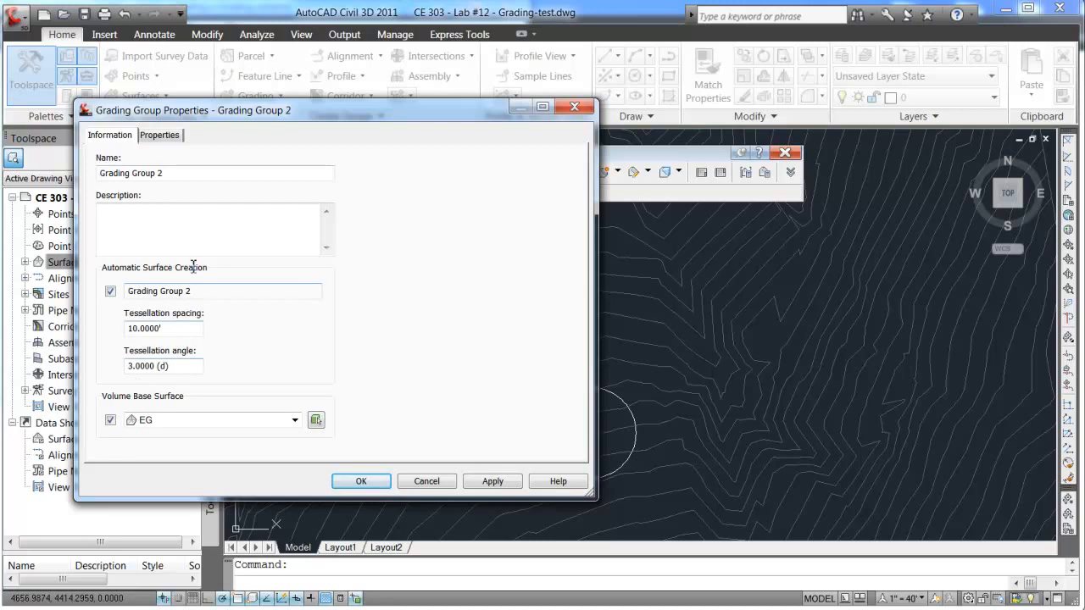
click(162, 137)
click(113, 138)
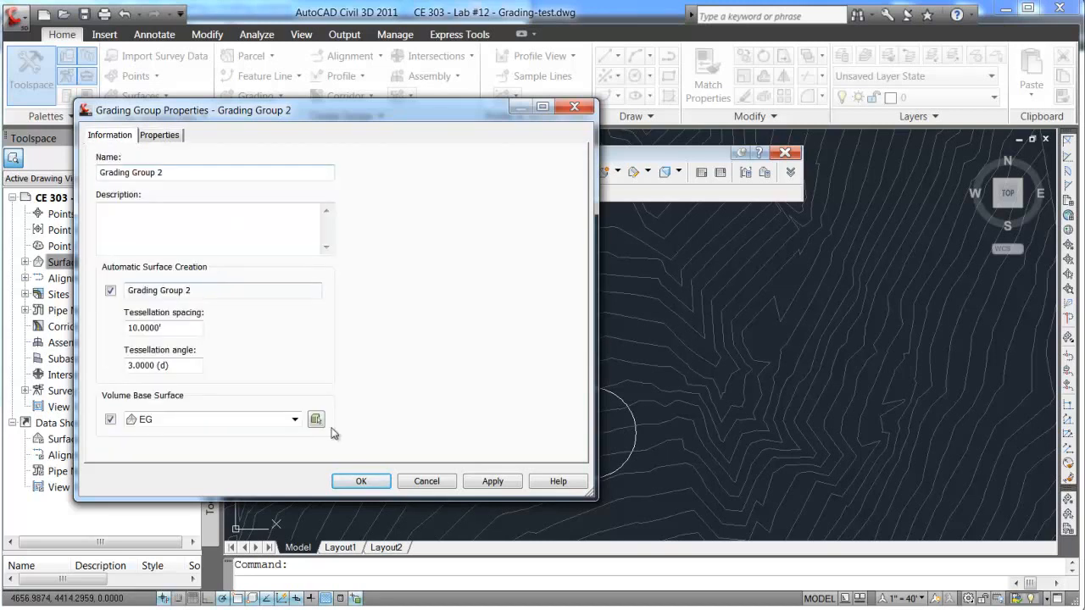
click(361, 481)
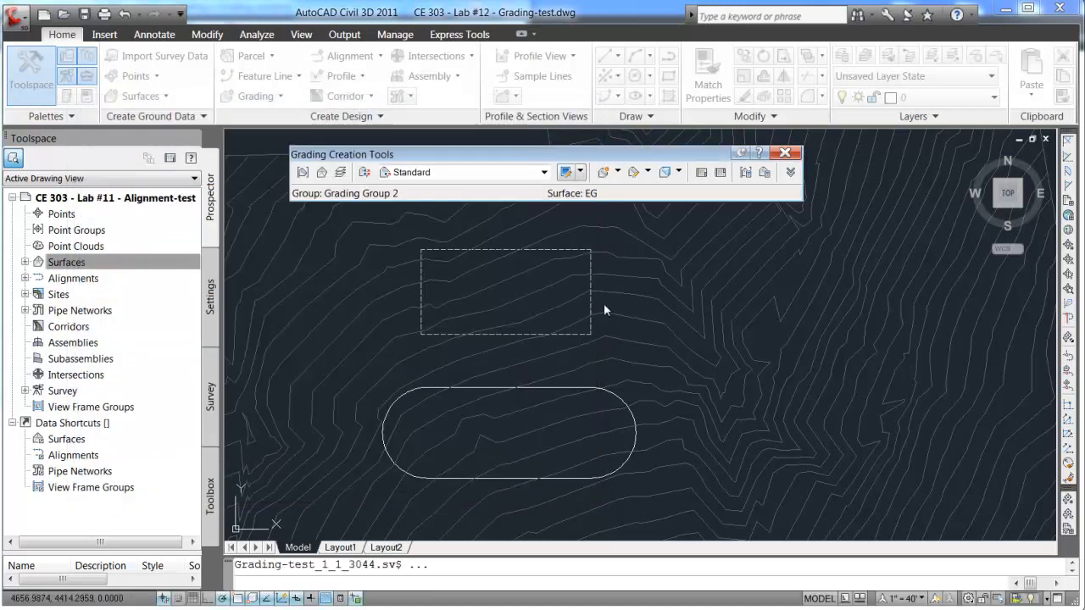
click(766, 175)
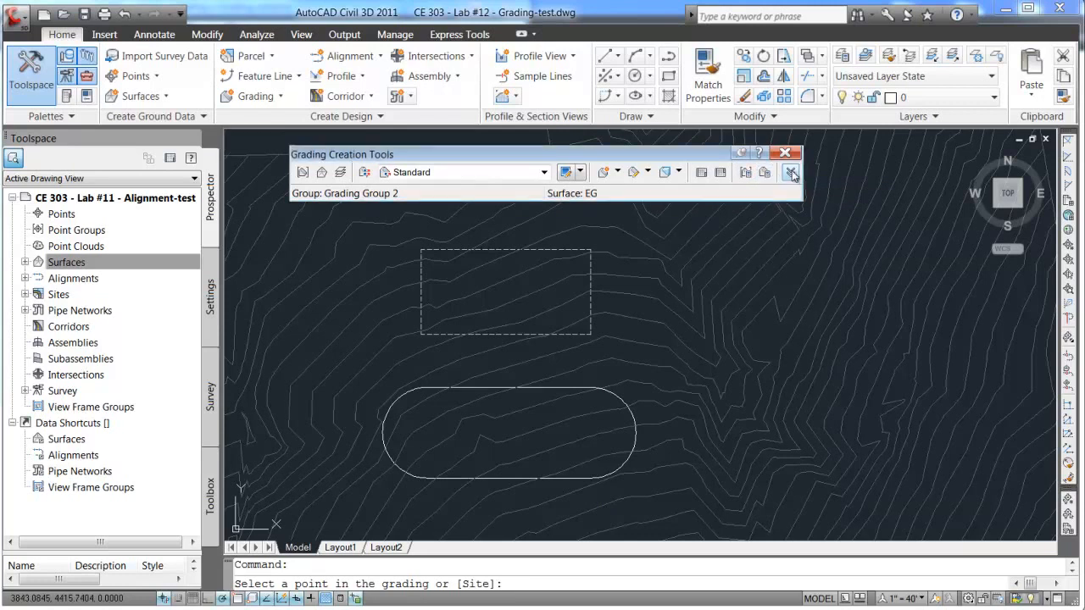
click(791, 172)
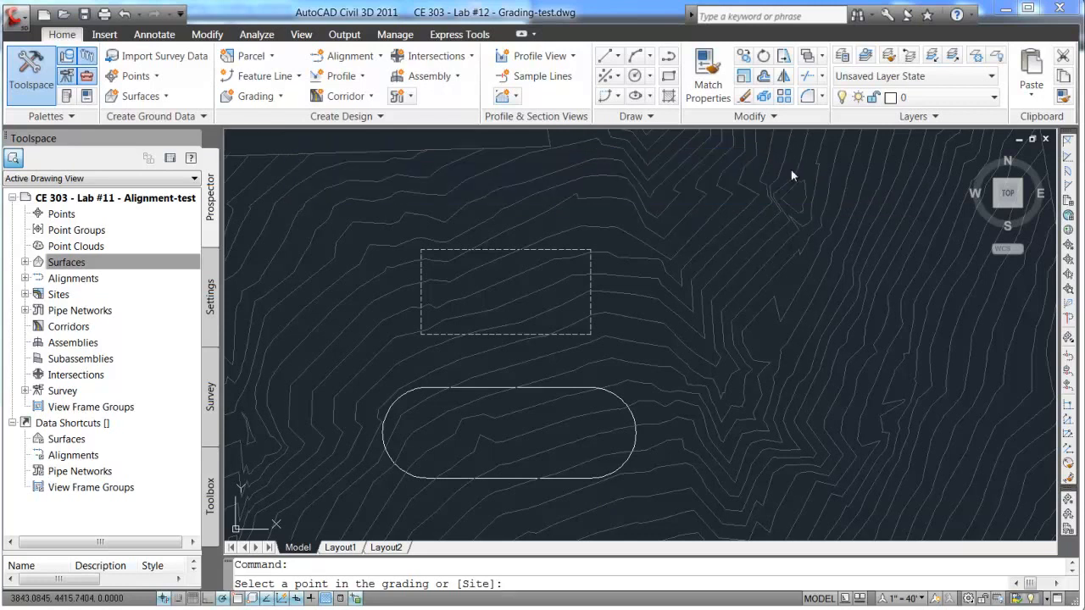
click(280, 97)
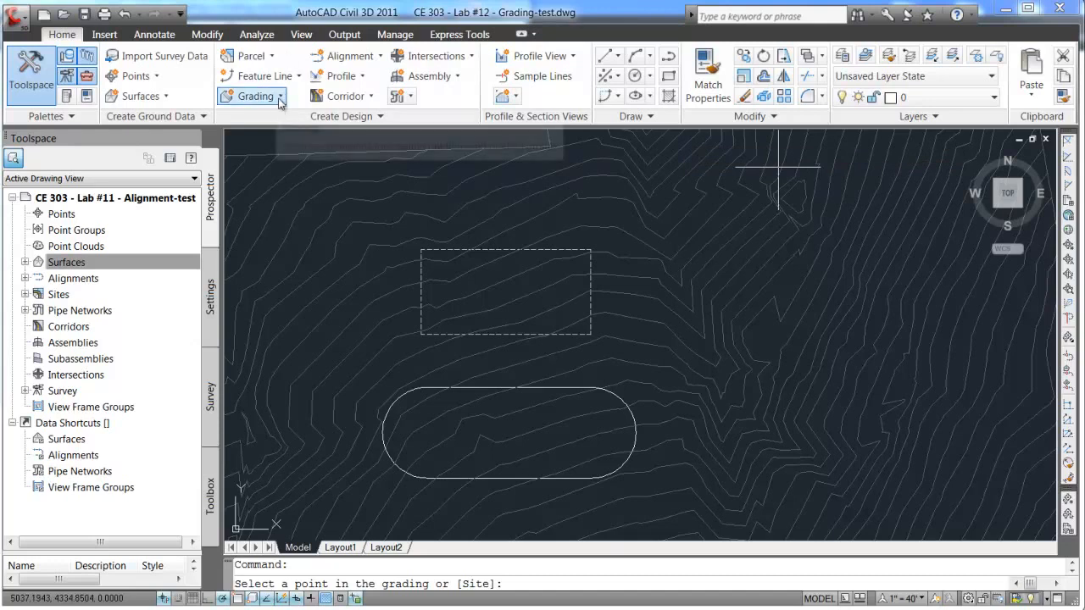
click(305, 123)
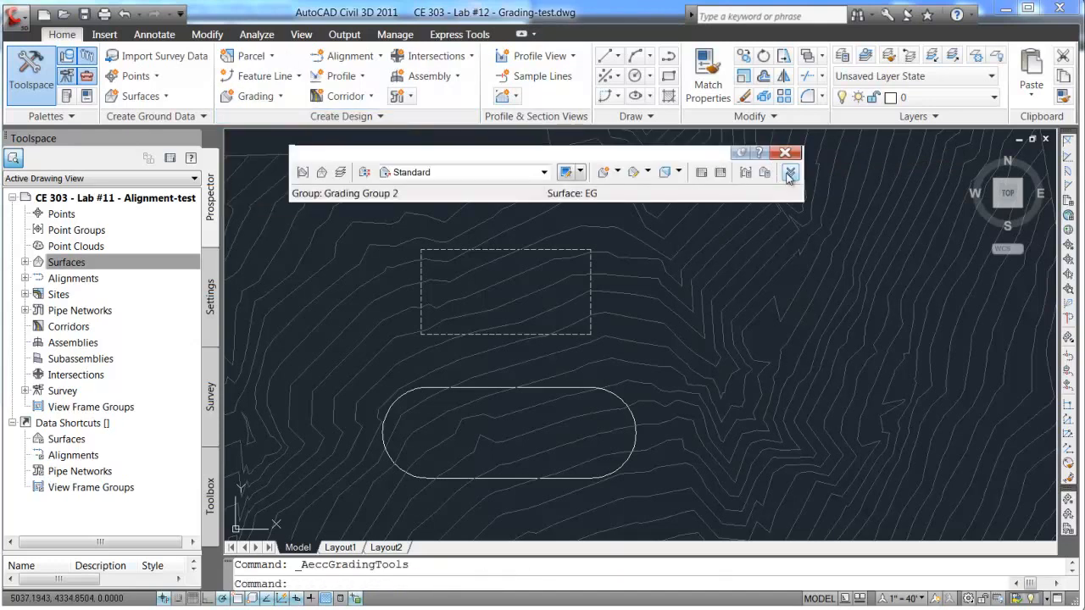
Expand the Grading Creation Tools to review the Standard criteria's grading method, slope projection and conflict resolution parameters, then collapse them
click(790, 173)
drag(800, 360, 852, 512)
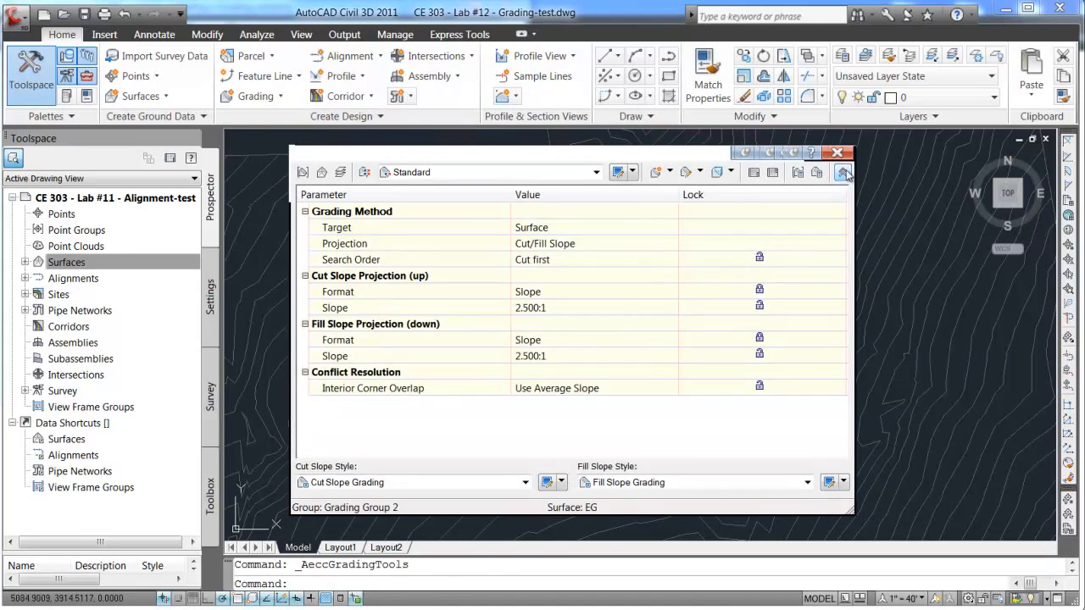
click(845, 172)
click(790, 173)
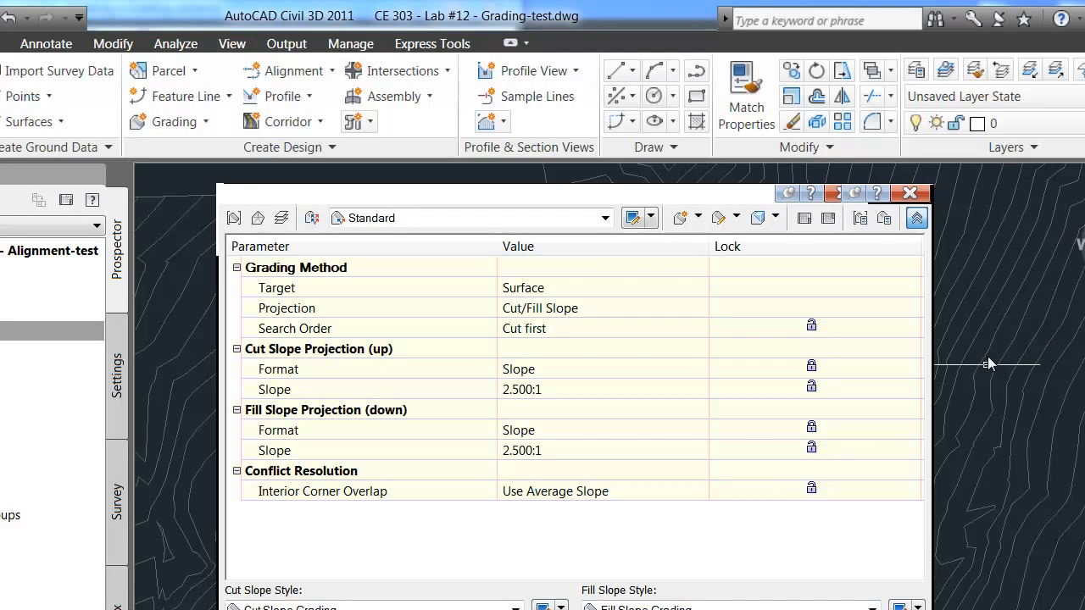
click(916, 219)
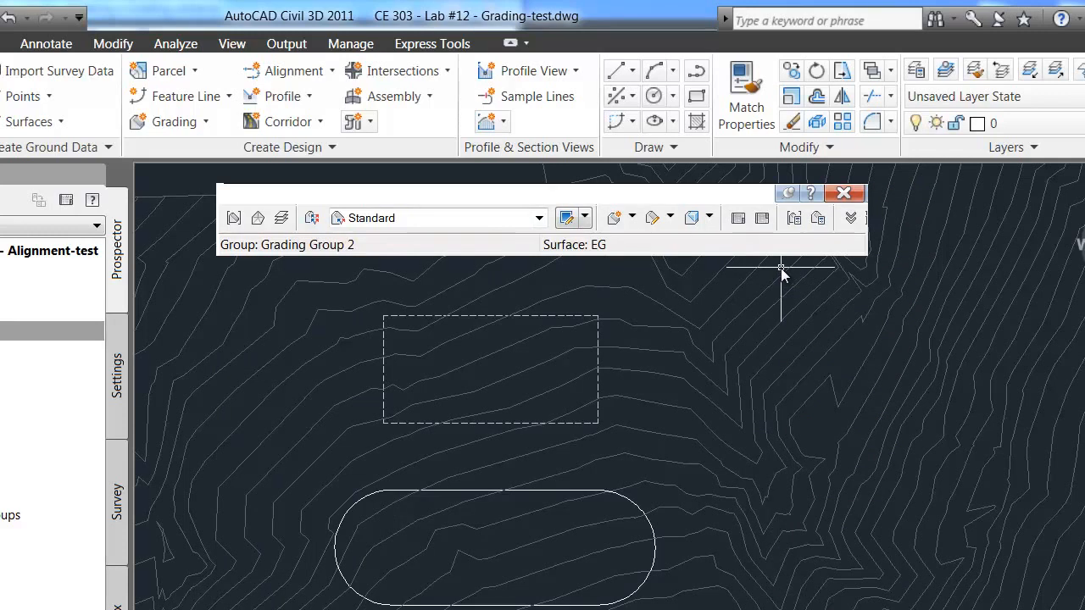
Start Create Grading on the rounded oval feature line, grading its outer side along the entire length
click(632, 219)
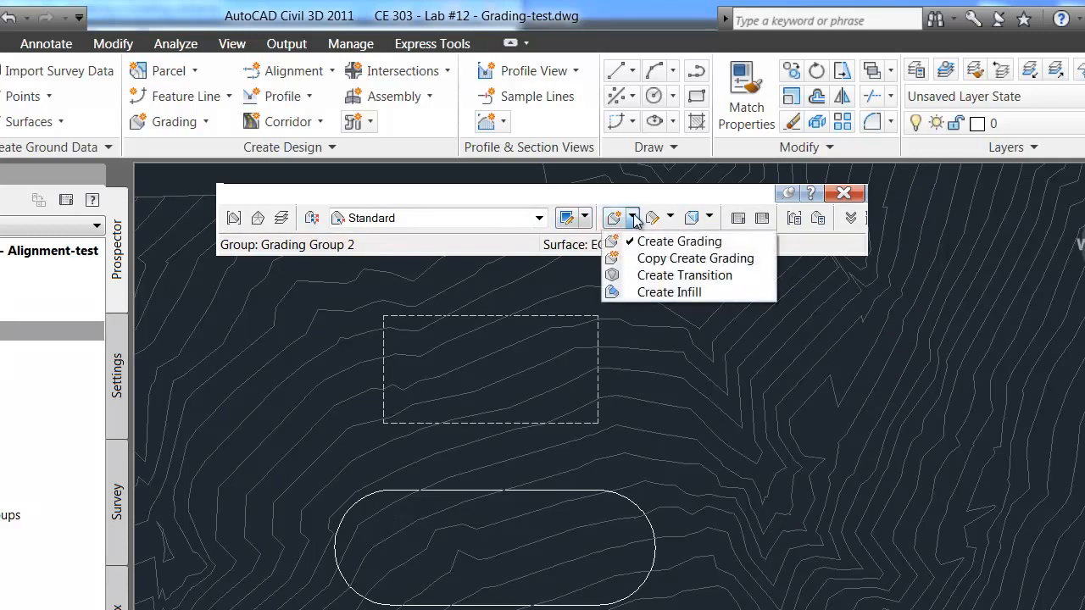
click(674, 242)
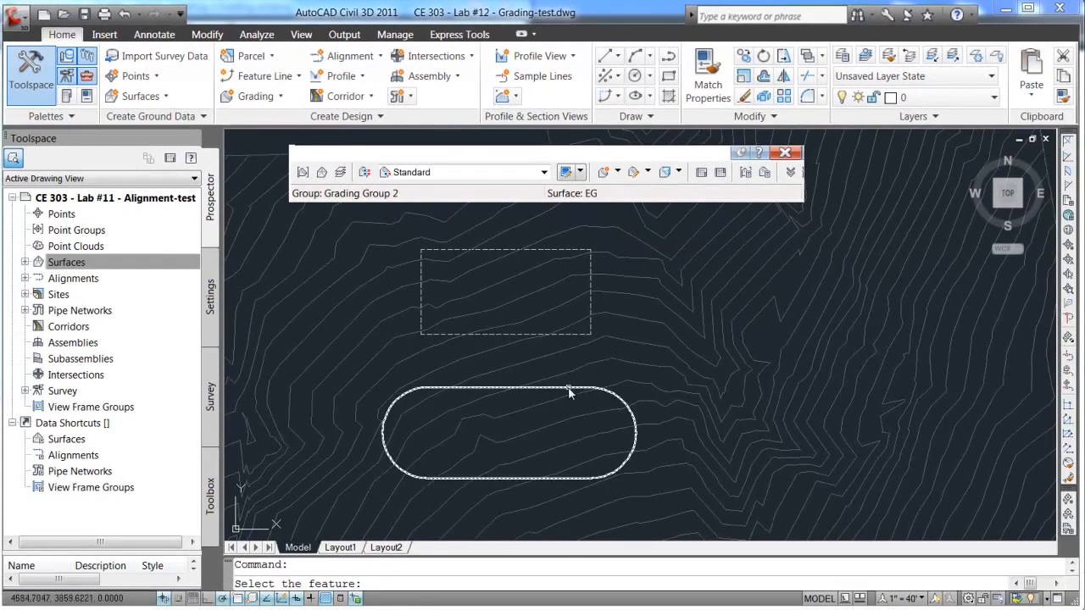
click(568, 391)
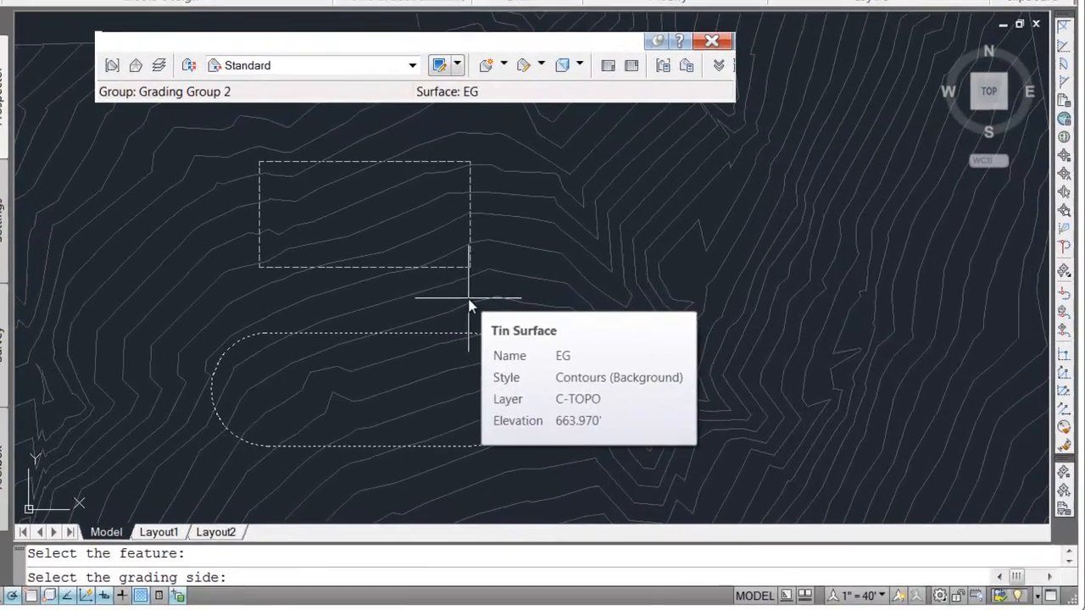
click(590, 364)
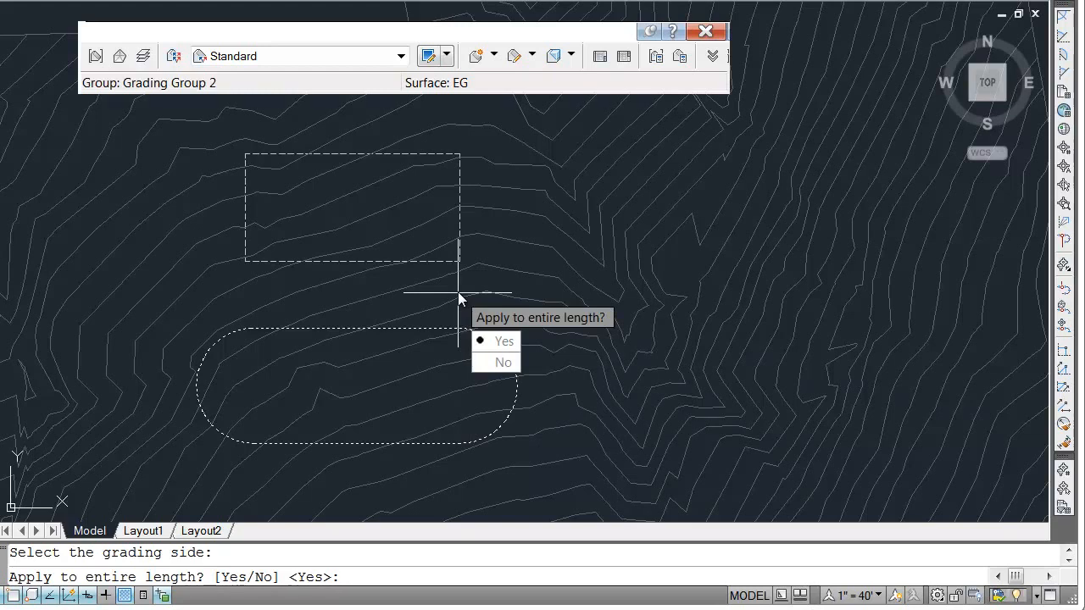
key(Return)
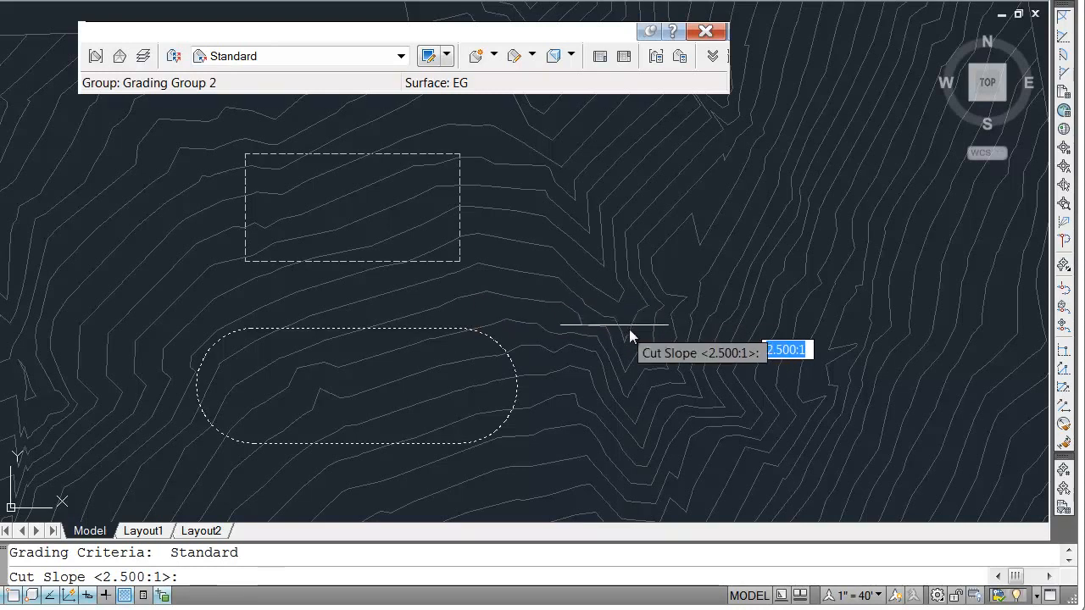
Set the cut slope of the oval's grading to 3.00:1
key(Left)
key(Right)
key(Right)
key(Right)
key(BackSpace)
key(BackSpace)
key(BackSpace)
text(3)
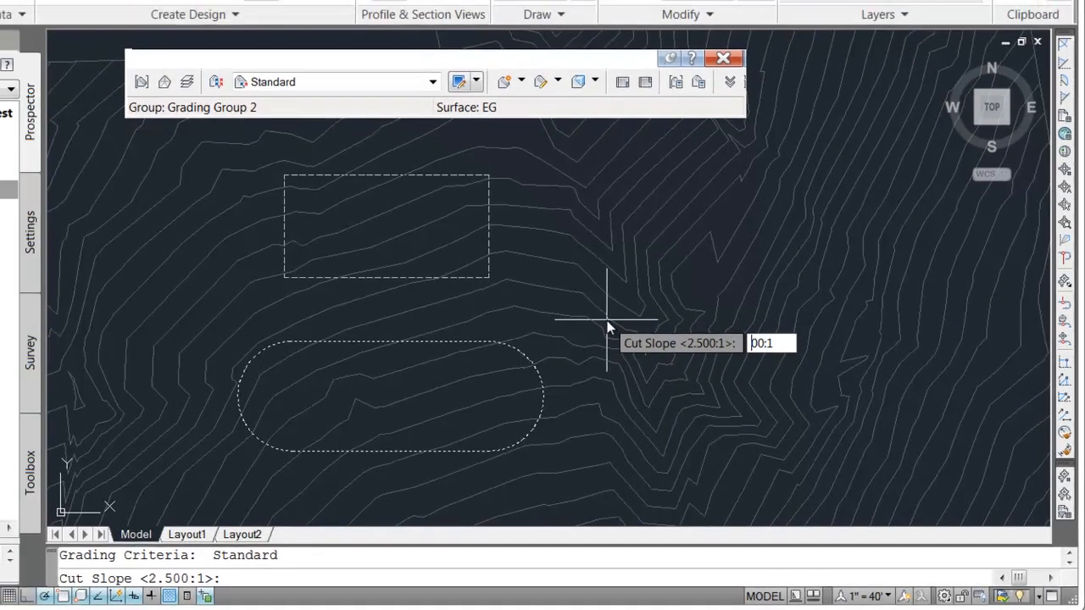
text(.)
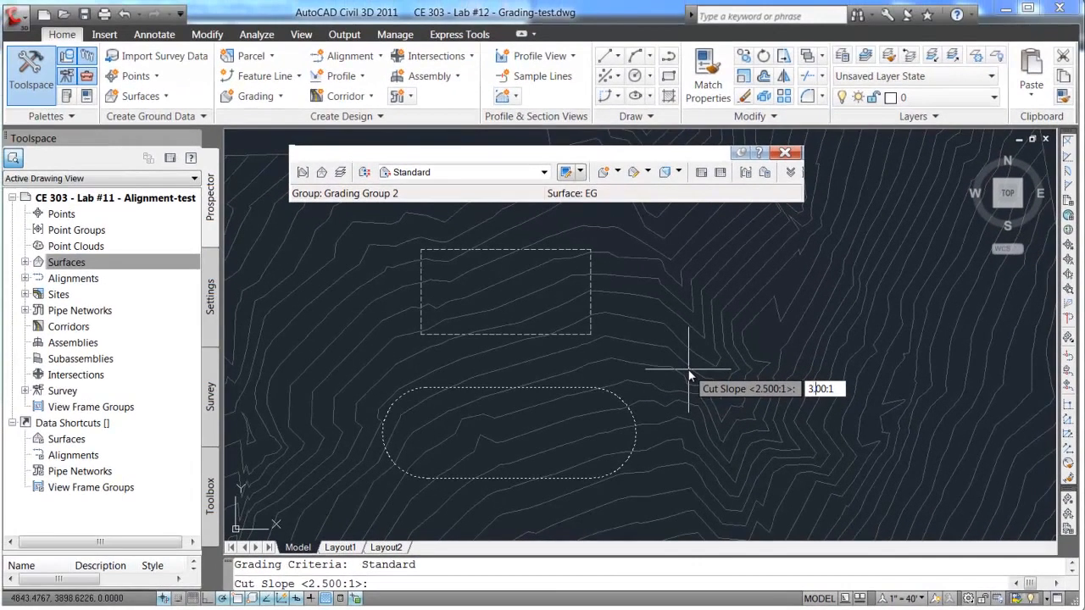
key(Return)
Set the fill slope to 3.0 to create the oval's grading, and end the command
text(3)
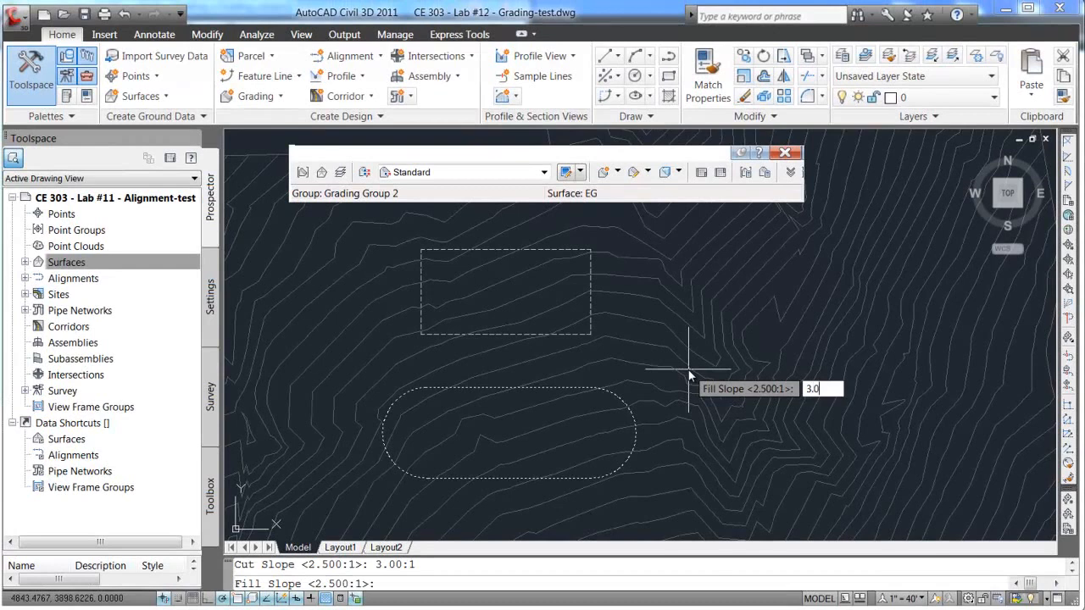
key(Return)
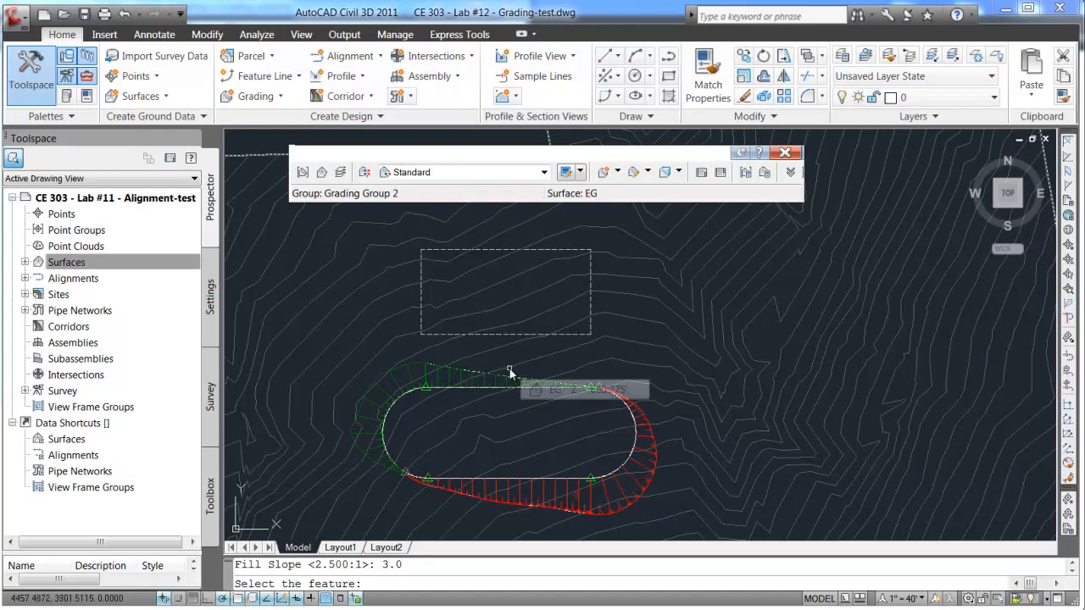
key(Escape)
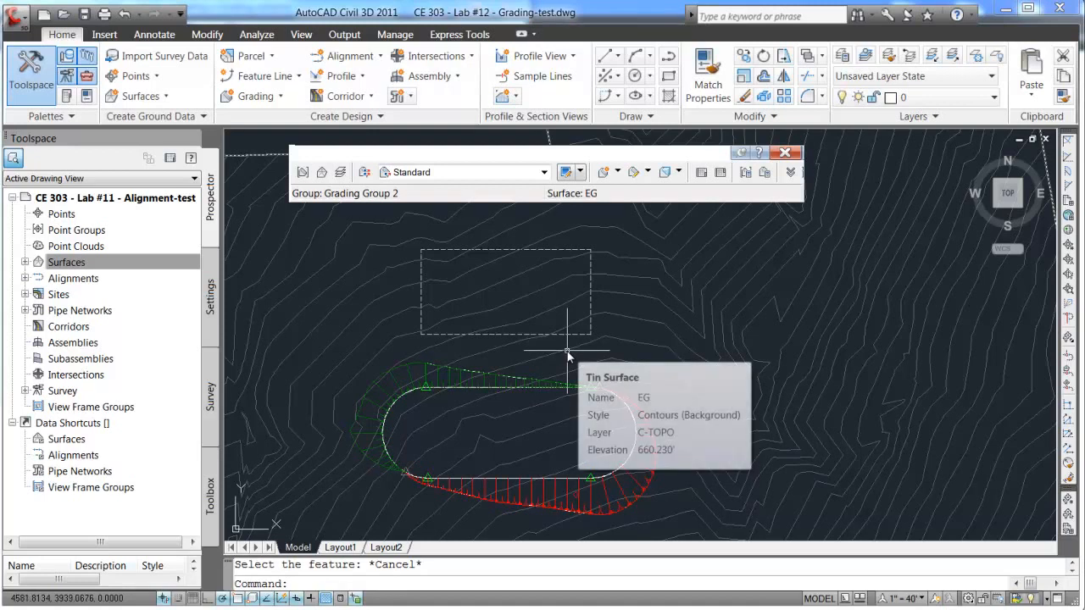